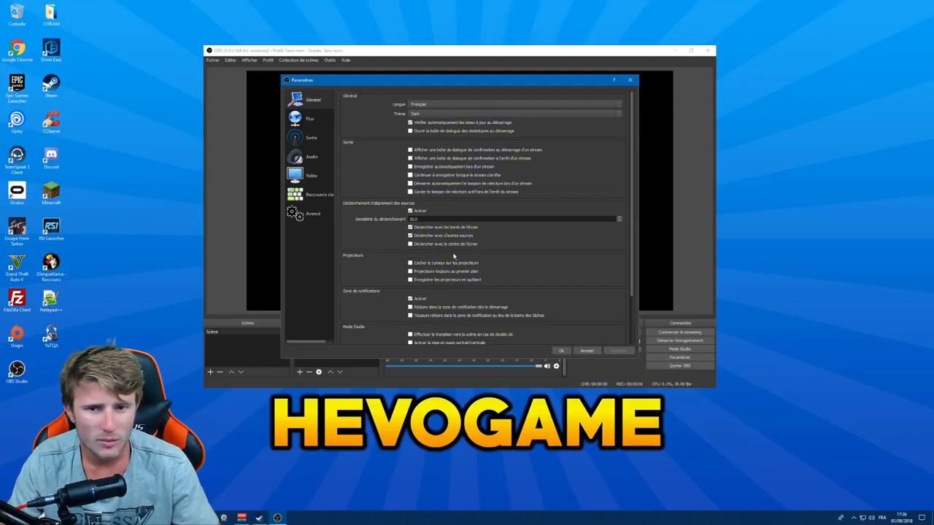
Step: In the stream settings, choose Twitch as the streaming service and examine the list of available servers
left_click(316, 122)
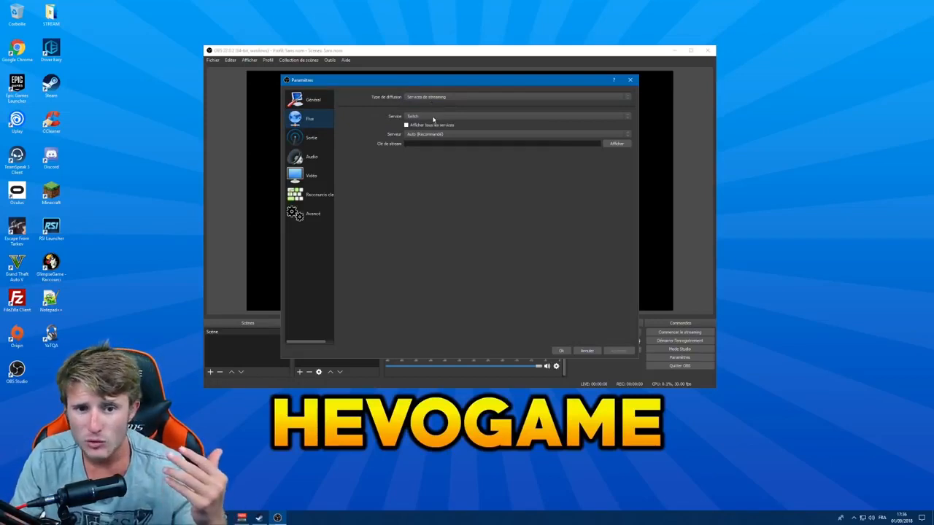
left_click(433, 119)
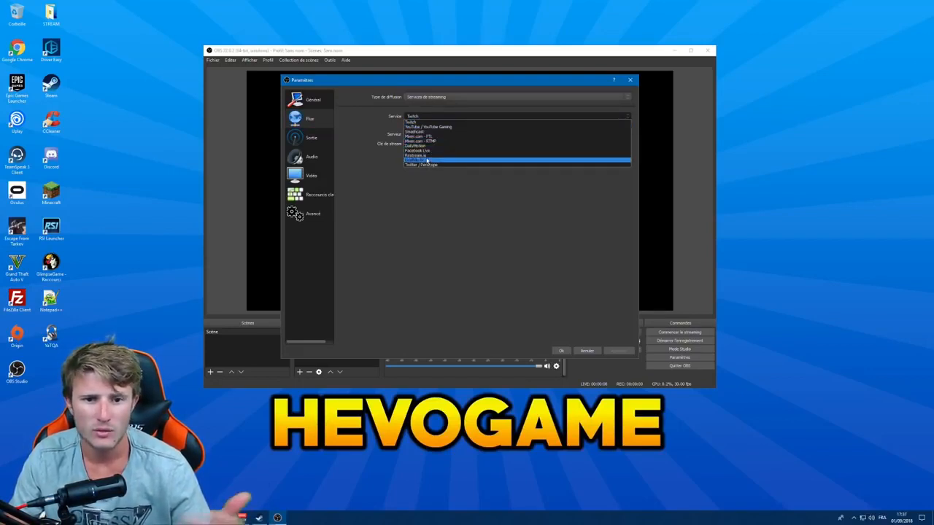
left_click(429, 122)
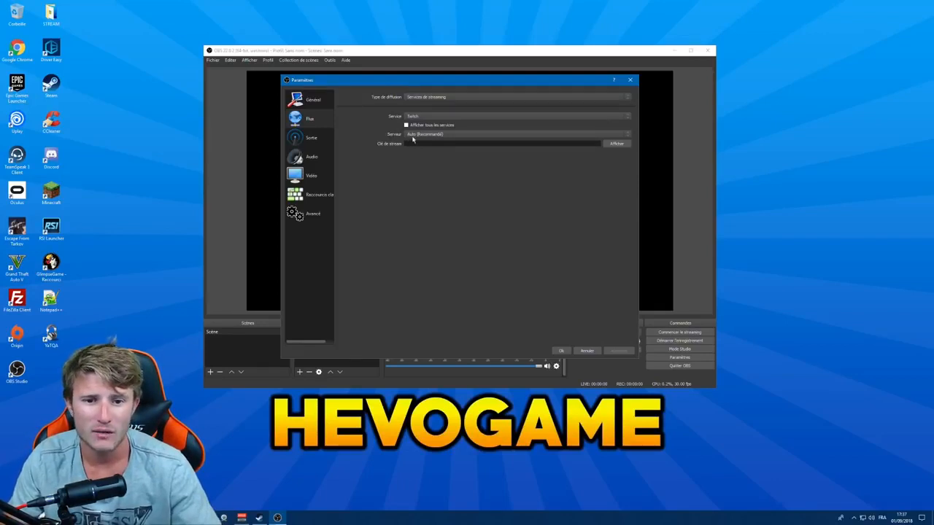
left_click(420, 136)
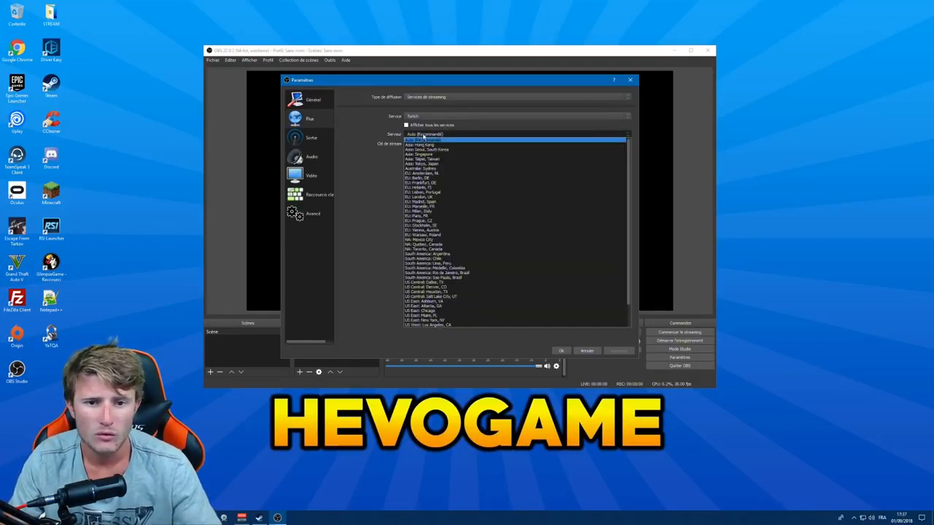
left_click(424, 135)
left_click(424, 136)
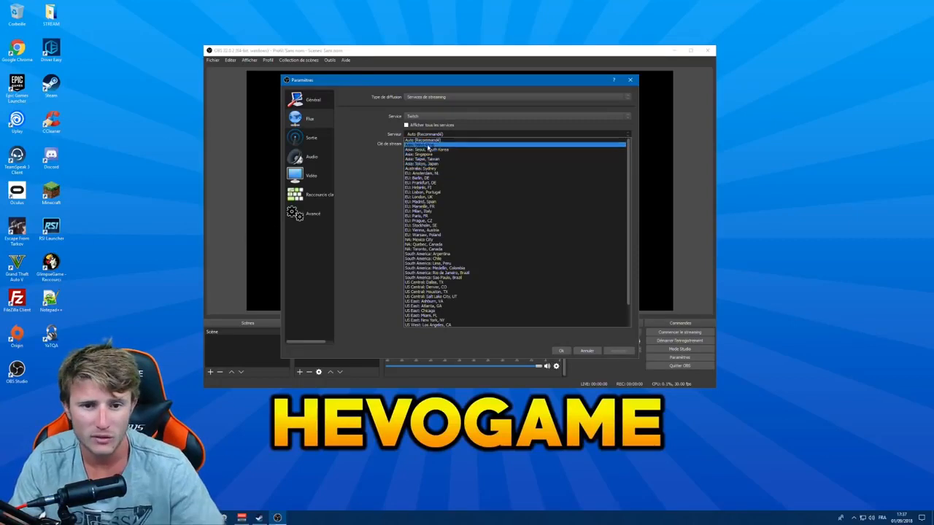
Step: Open the output settings and examine the available output modes
left_click(319, 137)
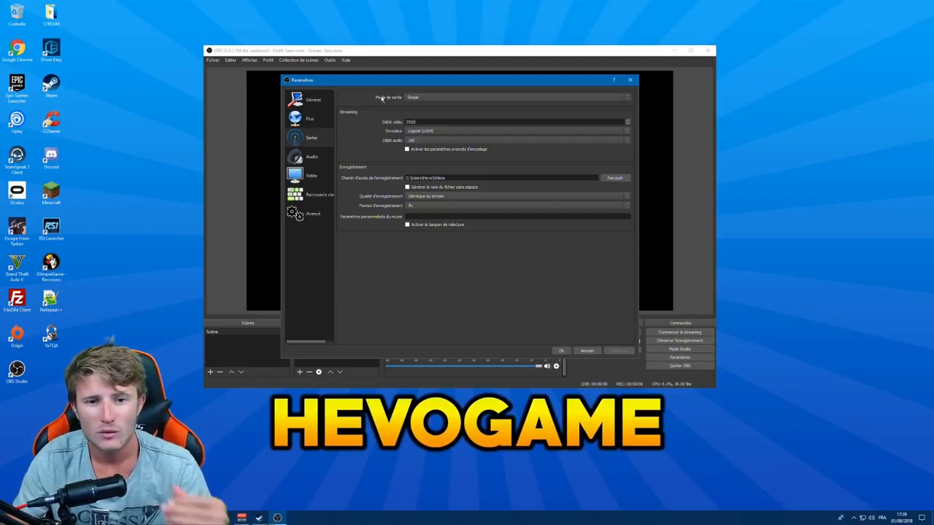
left_click(418, 98)
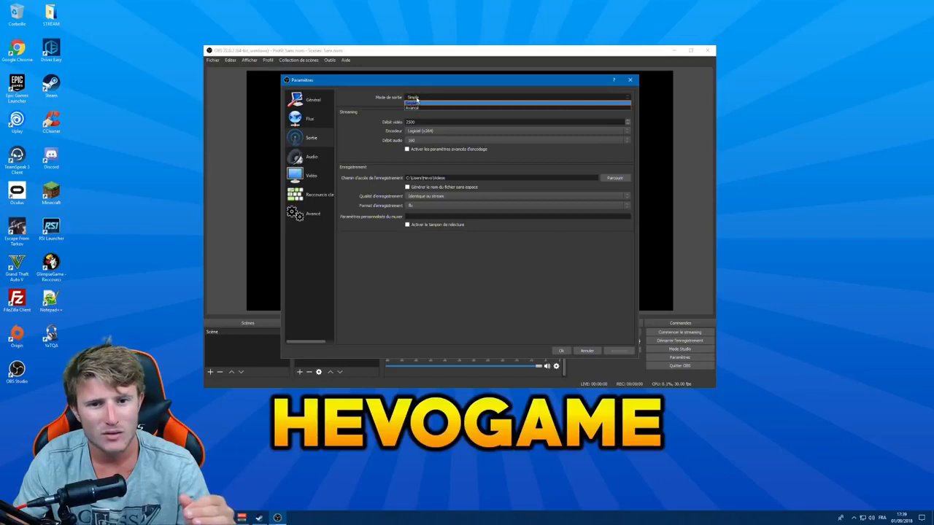
left_click(416, 109)
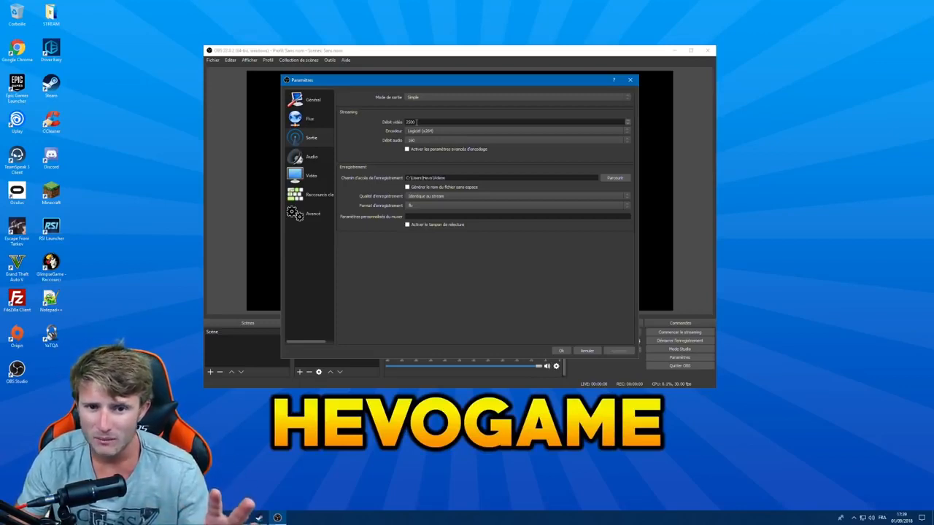
Step: Set the streaming video bitrate to 10000
left_click_drag(417, 122, 386, 123)
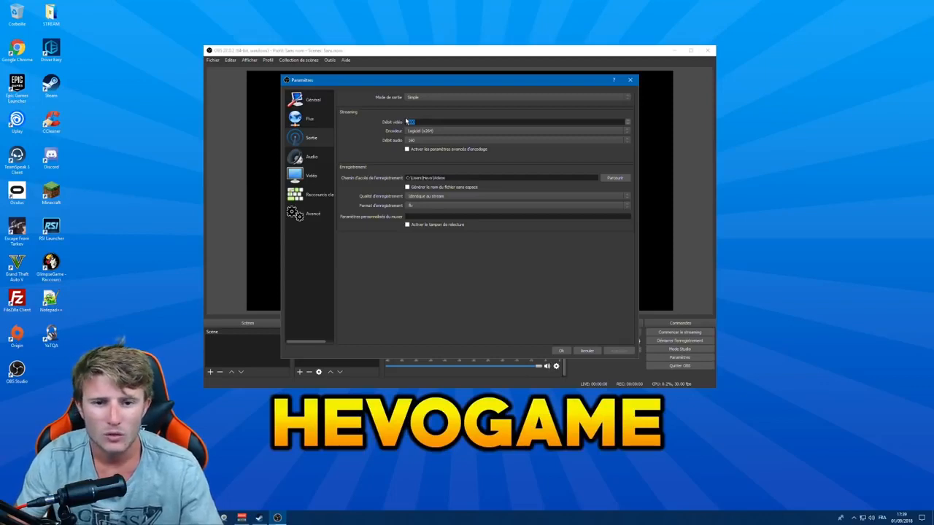
left_click(423, 122)
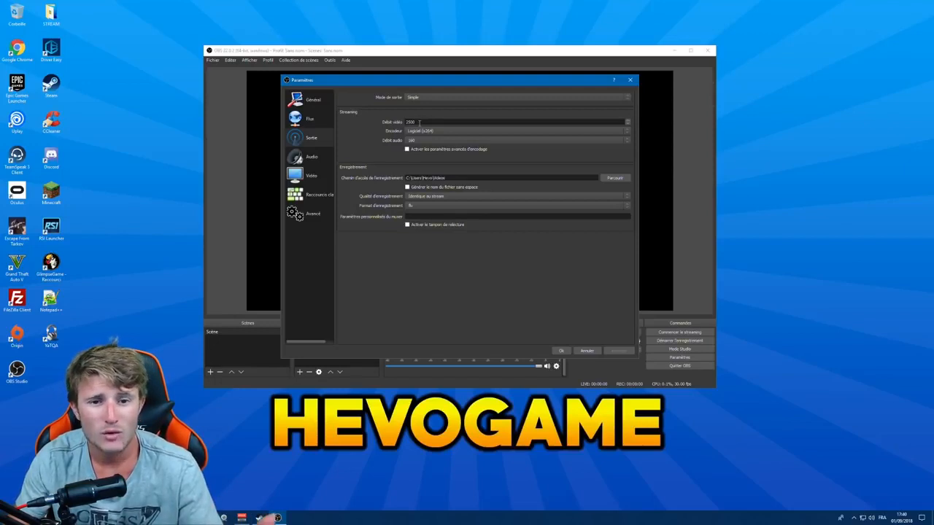
left_click_drag(419, 122, 401, 125)
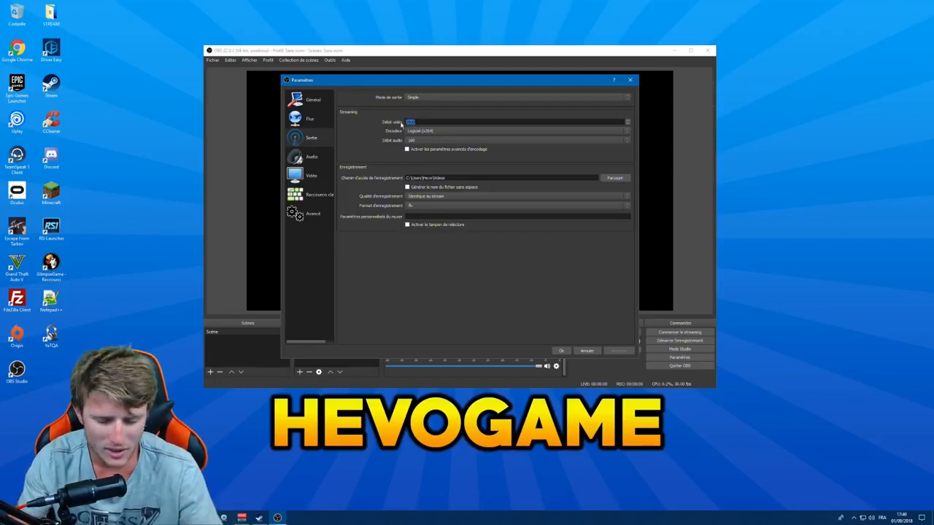
key("BackSpace")
type("10000")
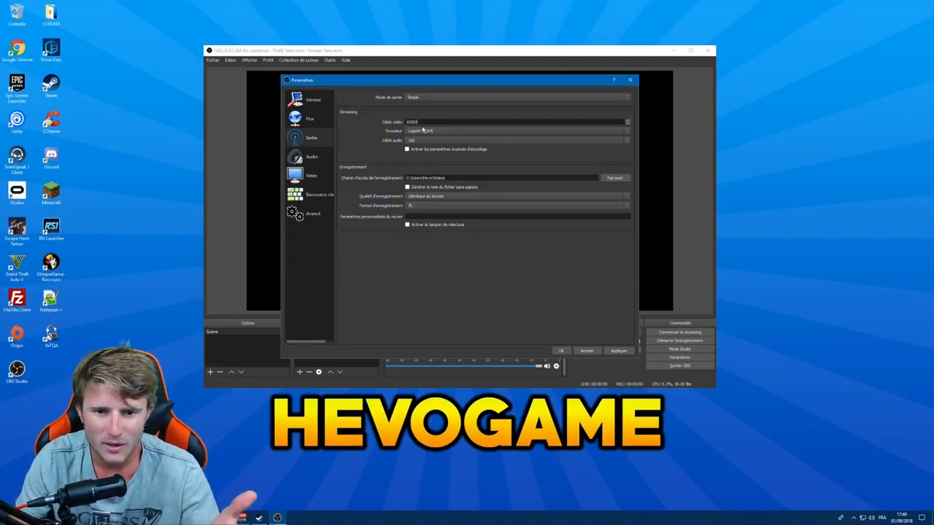
Step: Set the streaming video bitrate to 7500 and the streaming encoder to Matériel (NVENC)
left_click_drag(423, 123, 400, 122)
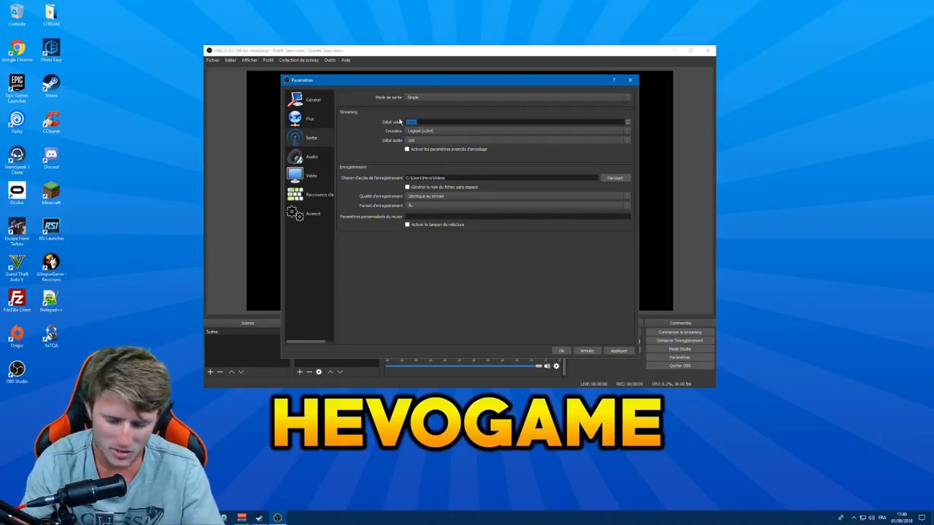
type("750")
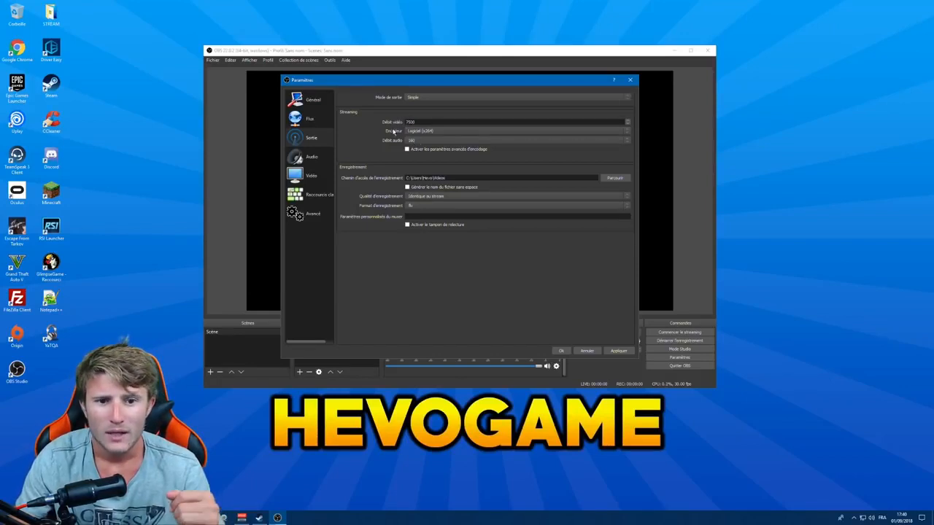
left_click(417, 131)
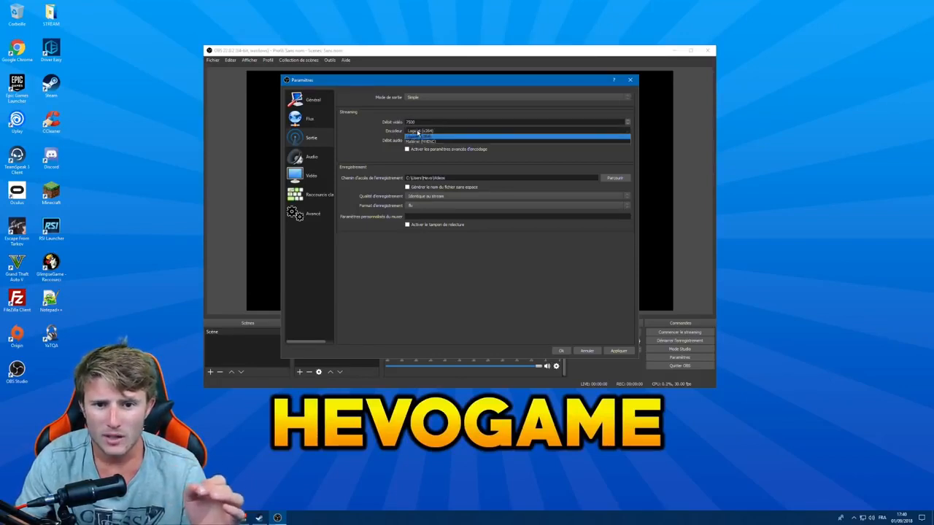
left_click(420, 142)
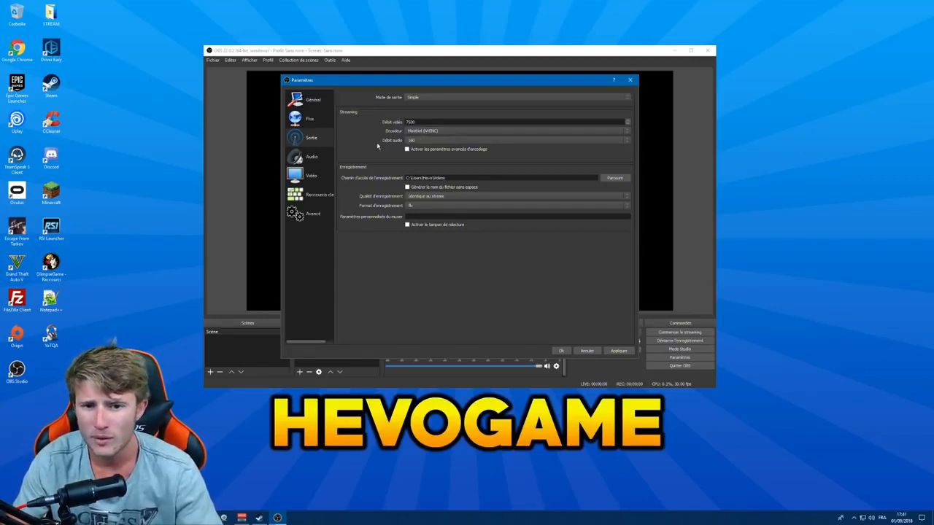
left_click(428, 142)
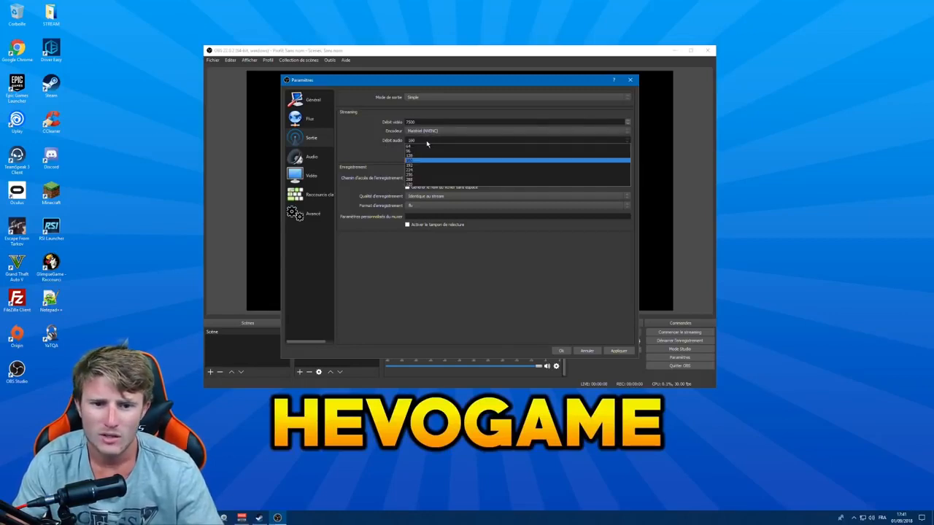
left_click(427, 141)
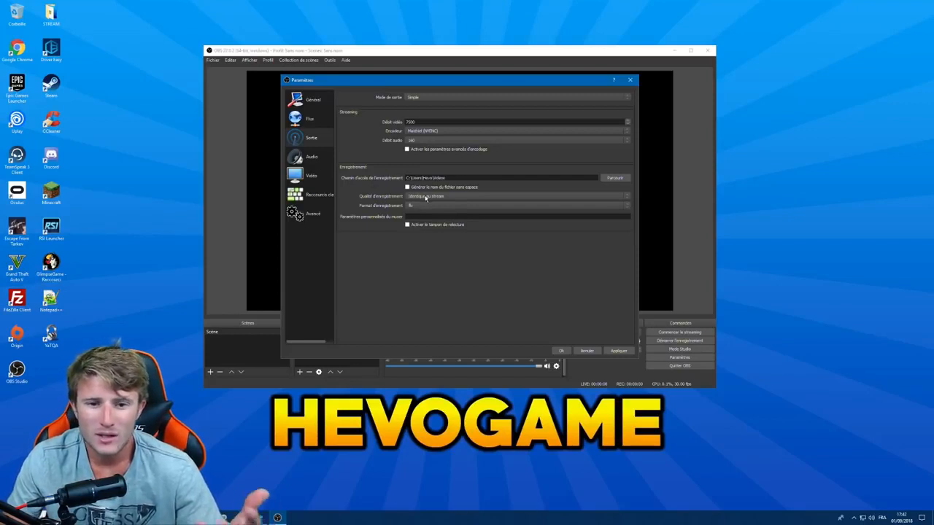
Step: Set the recording quality to "Haute qualité, taille de fichier moyenne"
left_click(424, 197)
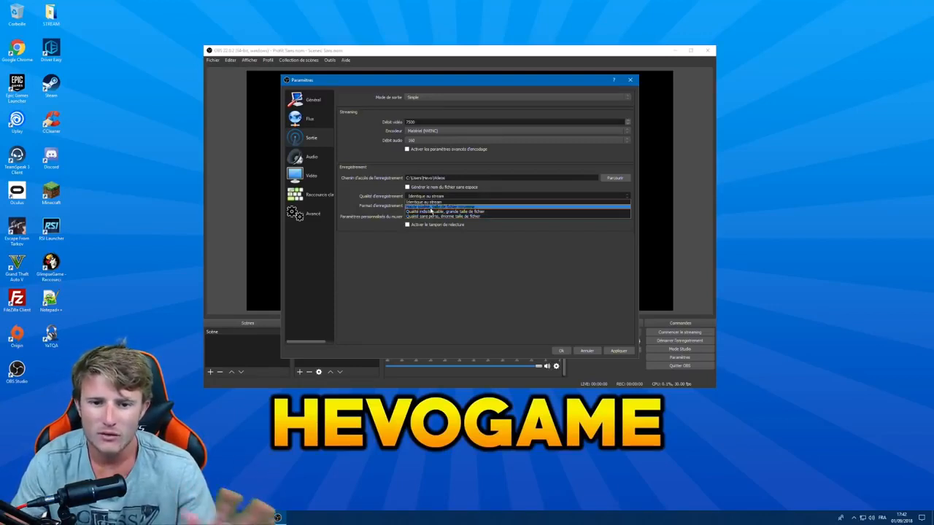
left_click(431, 207)
left_click(438, 197)
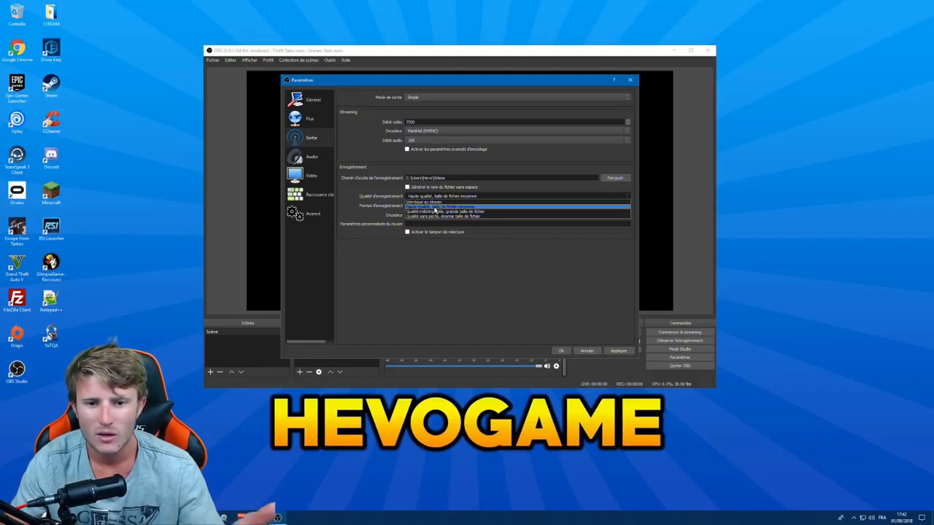
left_click(436, 209)
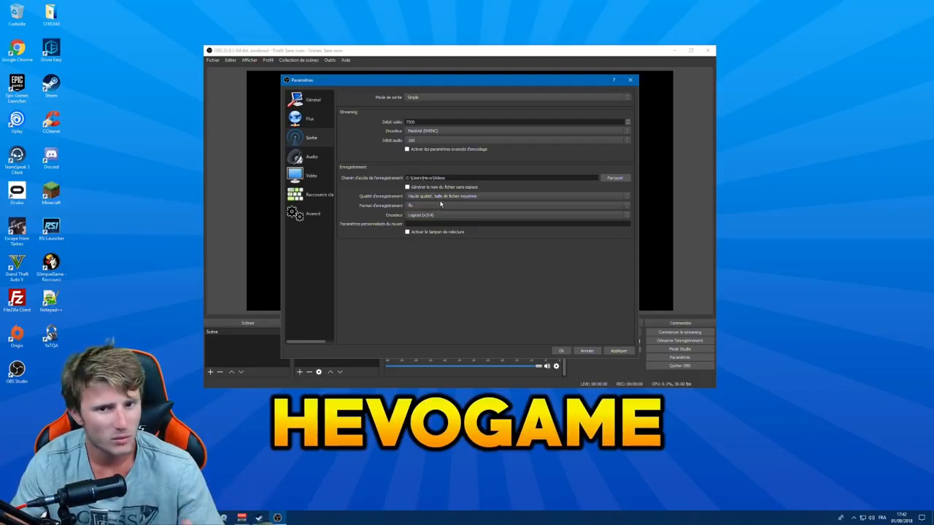
left_click(441, 197)
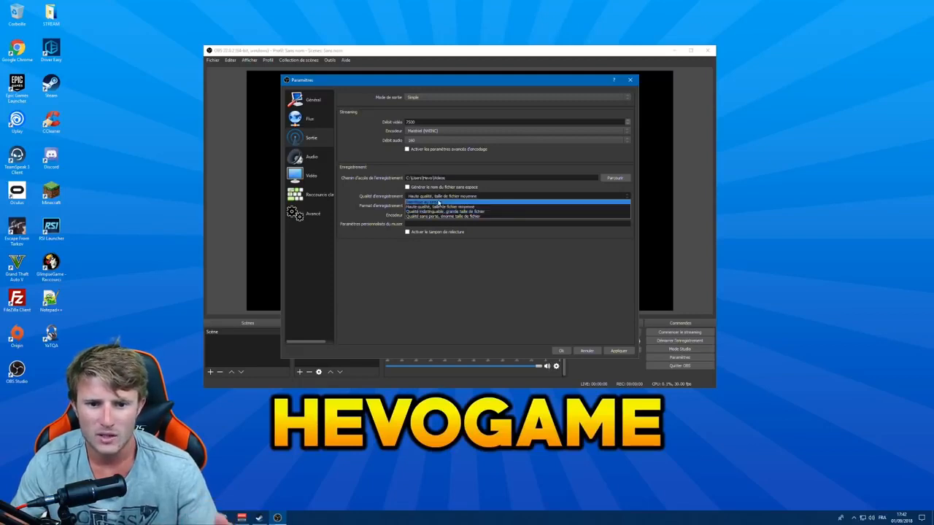
left_click(430, 208)
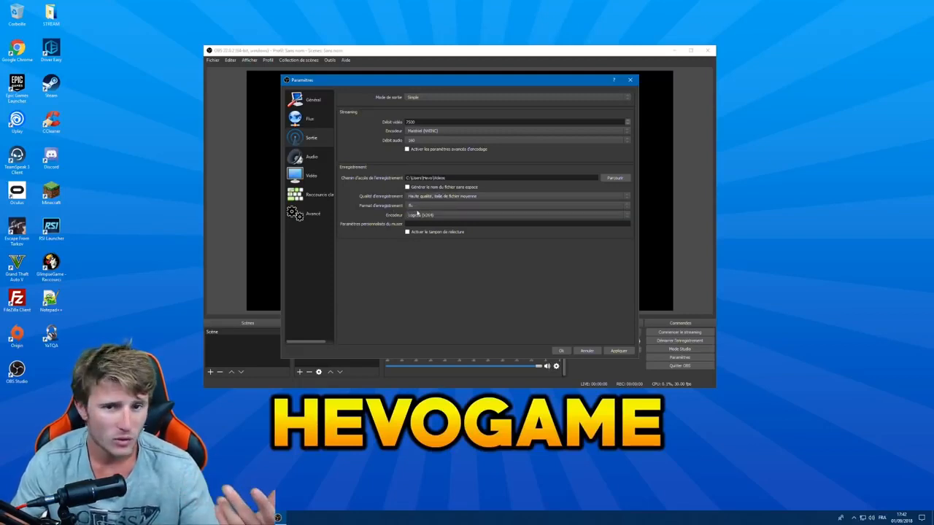
Step: Set the recording format to mp4 and the recording encoder to Matériel (NVENC), applying the output settings
left_click(420, 208)
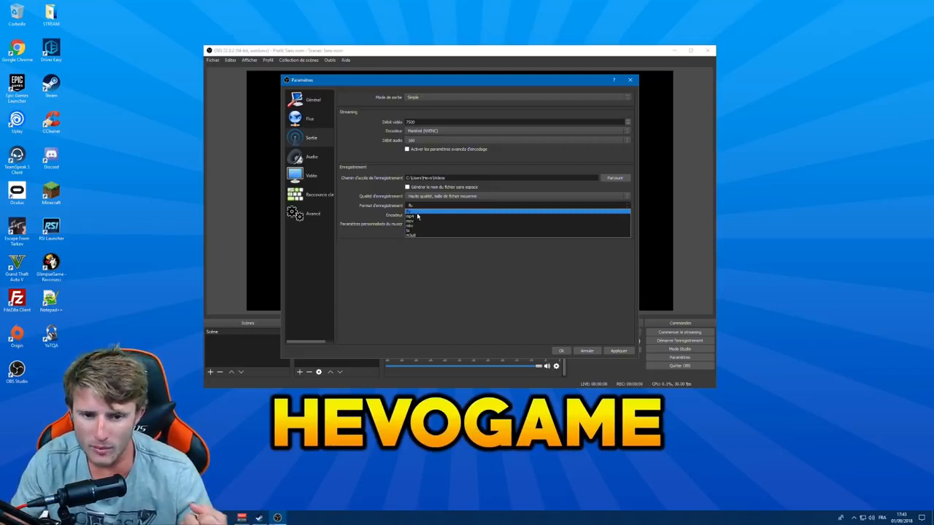
left_click(416, 217)
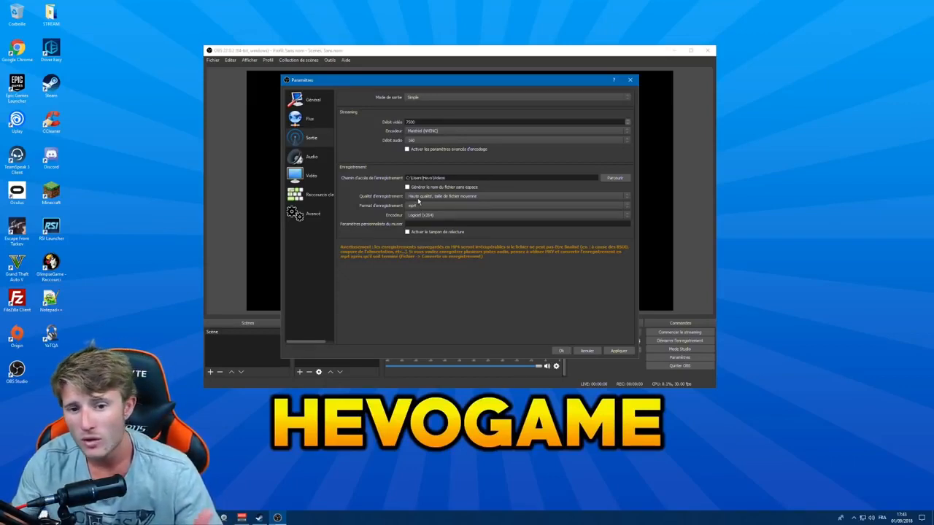
left_click(404, 216)
left_click(423, 232)
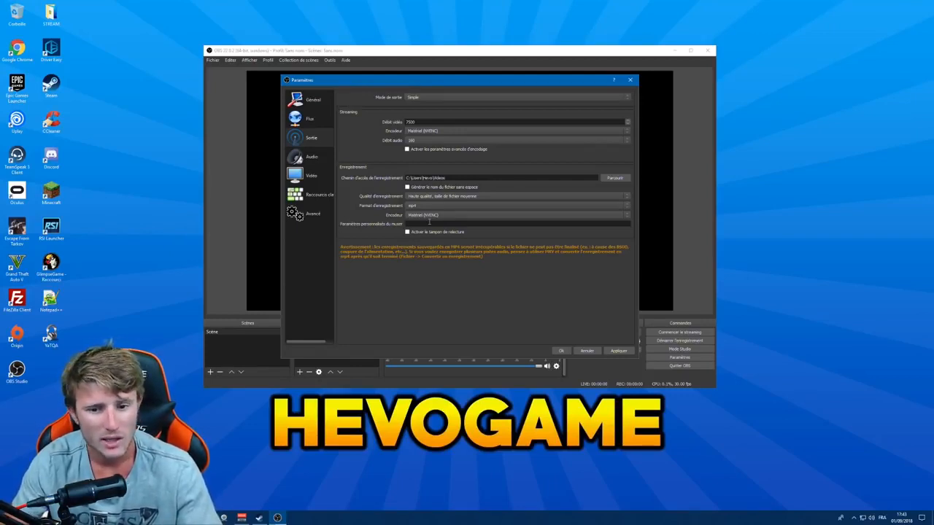
left_click(619, 351)
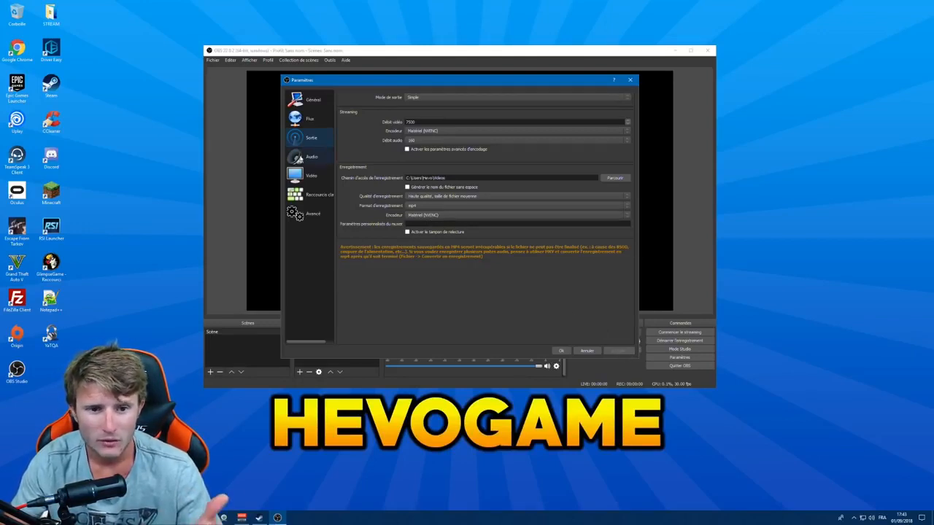
Step: Open the audio settings and examine the devices offered for desktop audio and the first microphone input
left_click(318, 164)
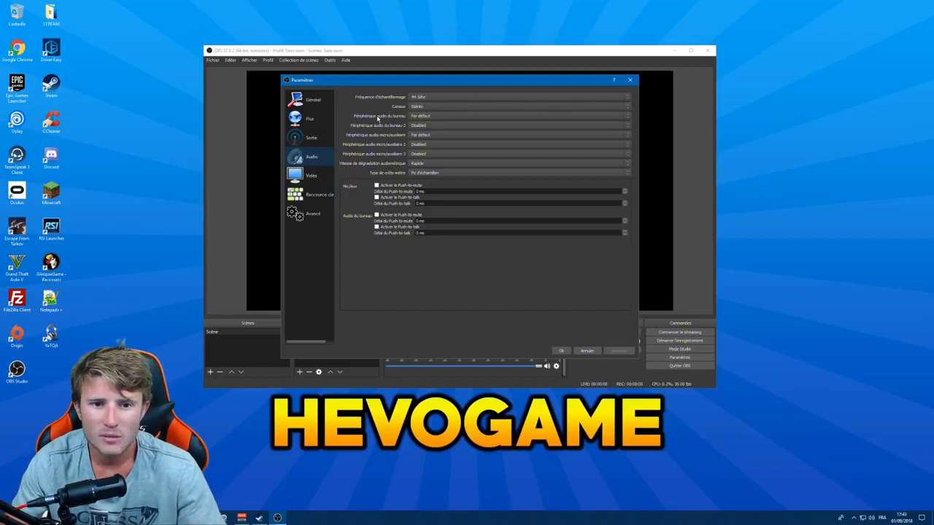
left_click(420, 117)
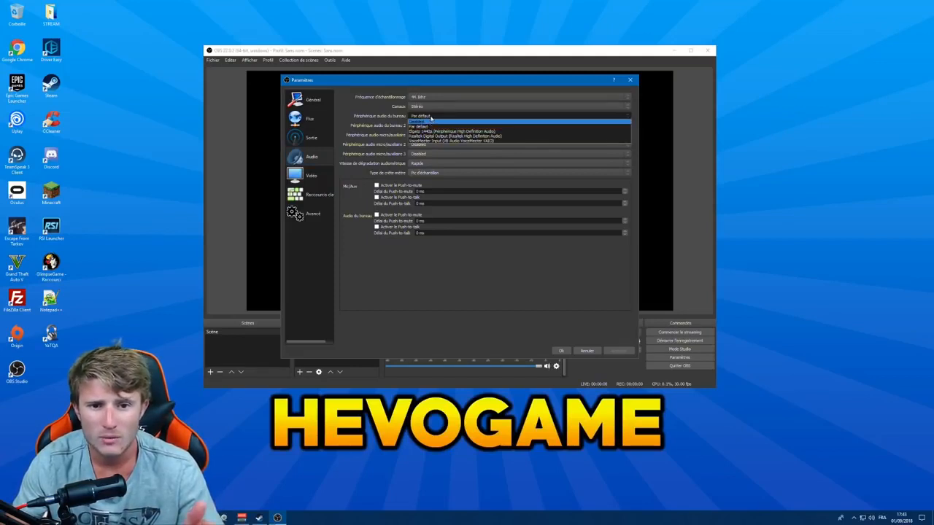
left_click(430, 117)
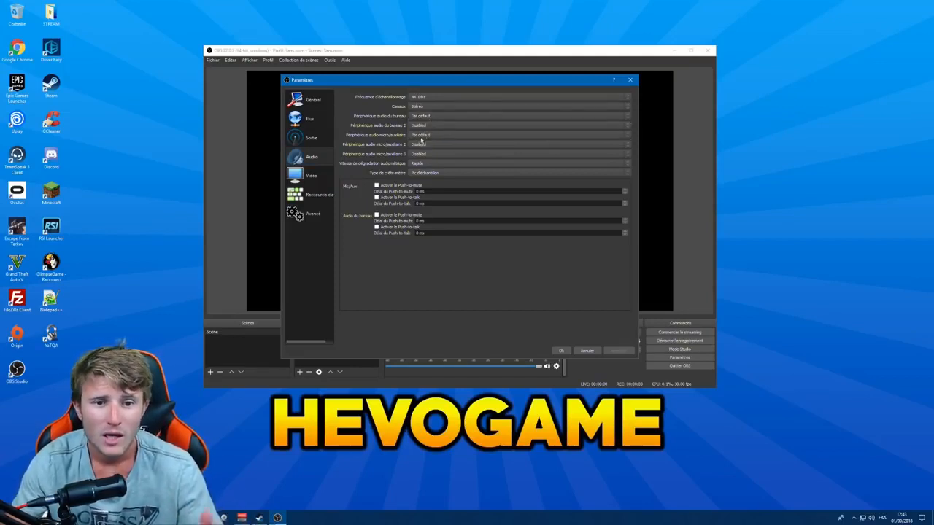
left_click(415, 135)
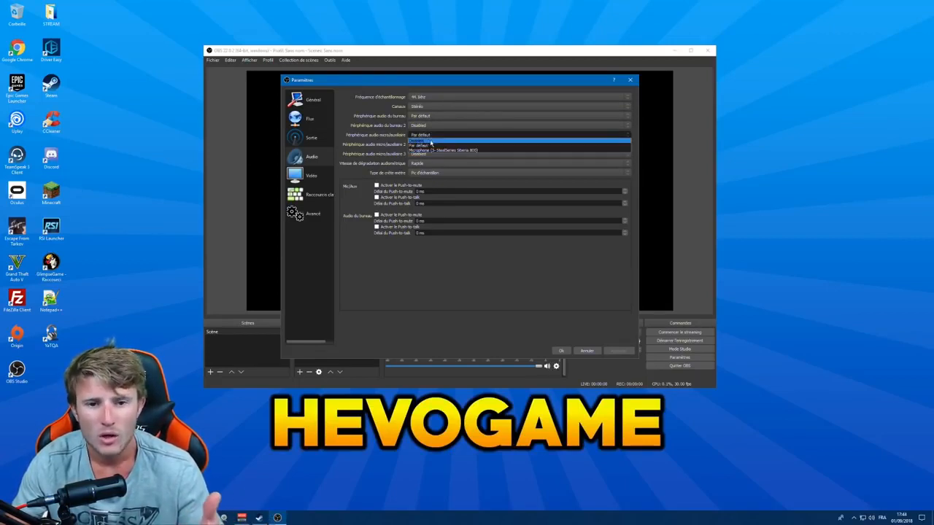
left_click(429, 137)
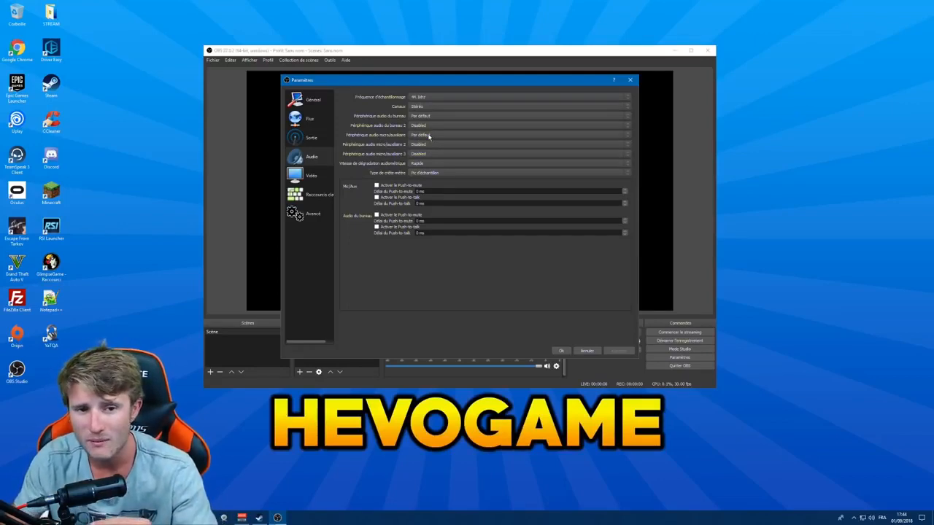
Step: In the video settings, set the base (canvas) resolution to 1280x720
left_click(321, 176)
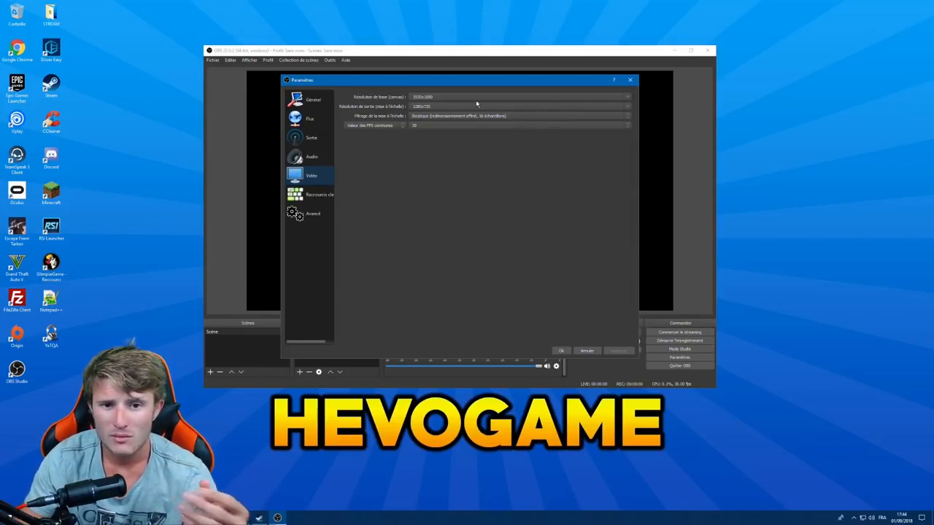
left_click(627, 99)
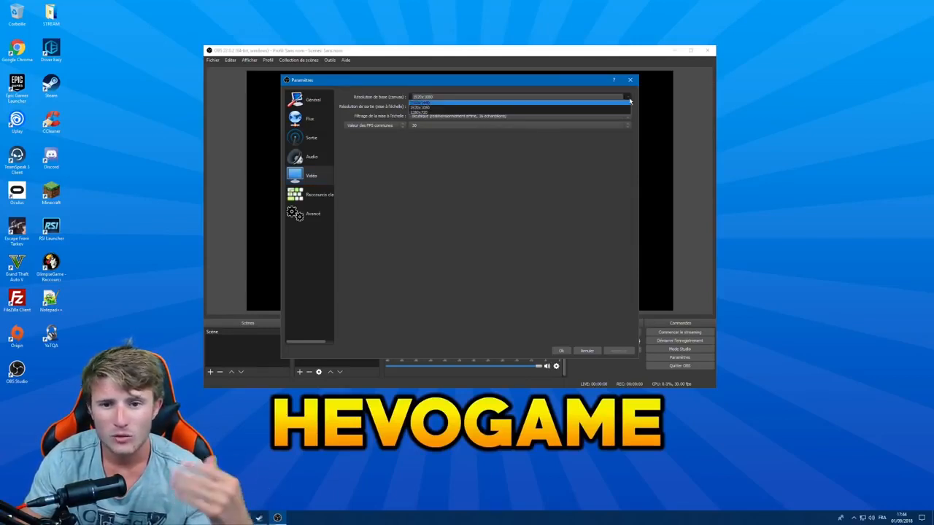
left_click(496, 115)
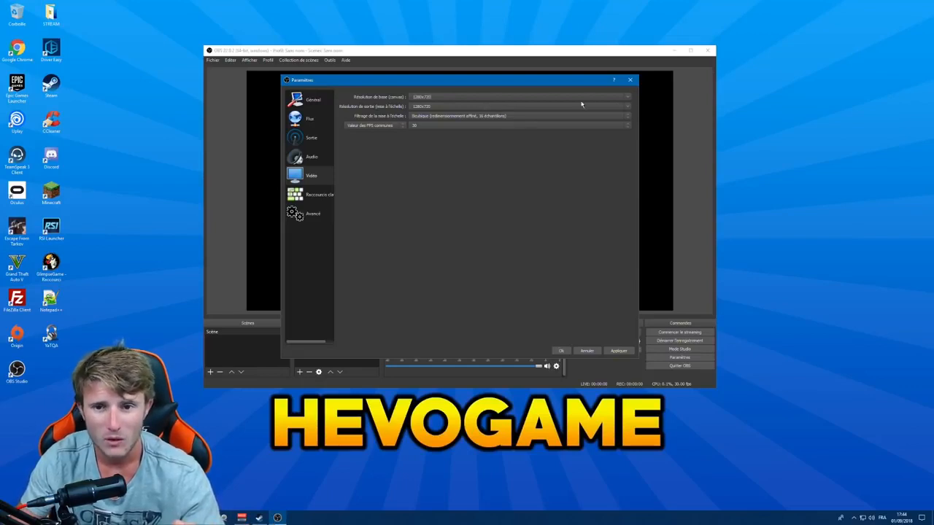
Step: Set the base (canvas) resolution to 1920x1080 and the output (scaled) resolution to 1280x720
left_click(625, 103)
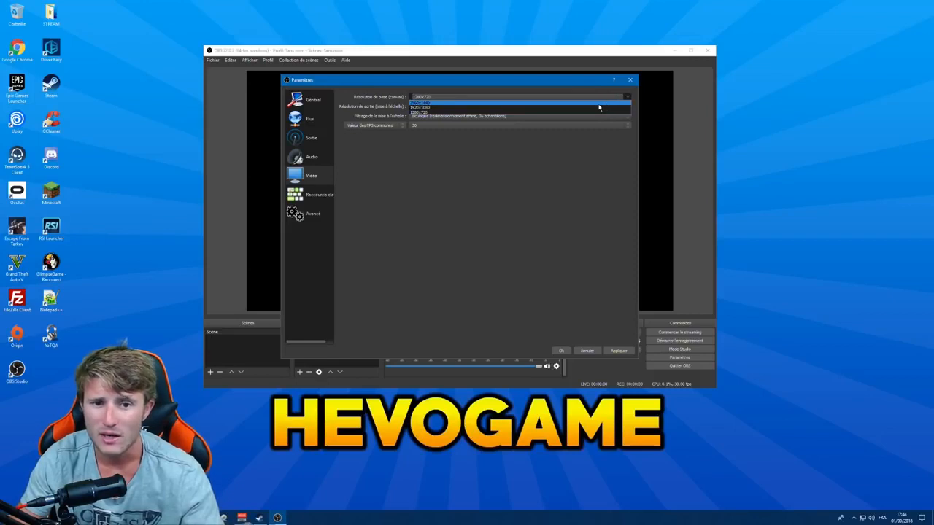
left_click(620, 96)
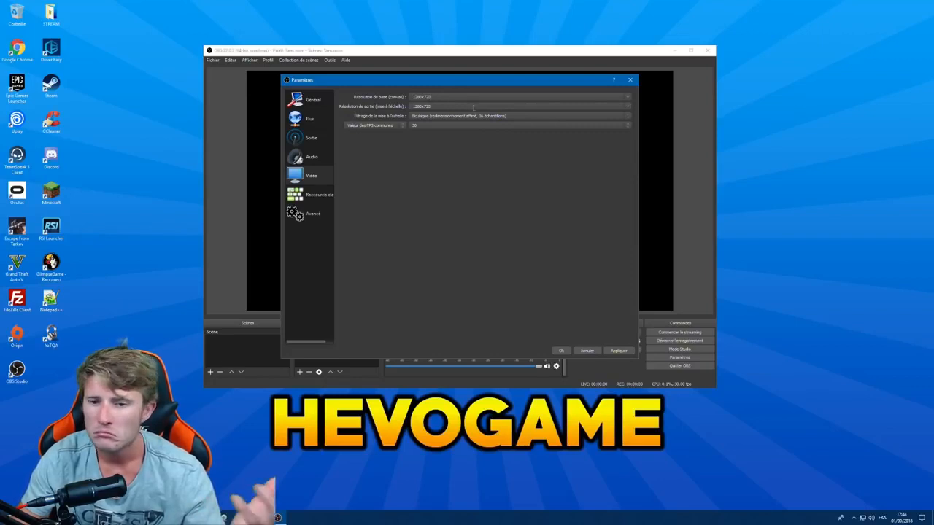
left_click(621, 97)
left_click(522, 113)
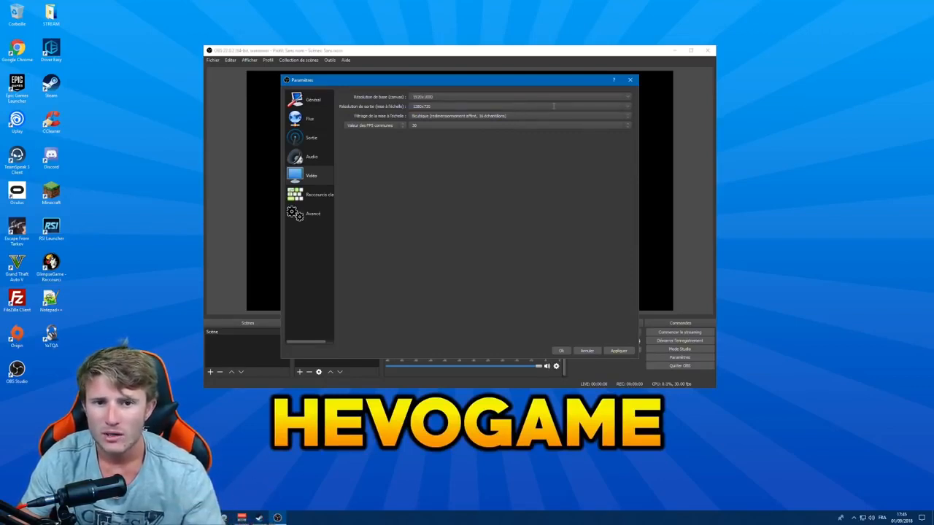
left_click(626, 106)
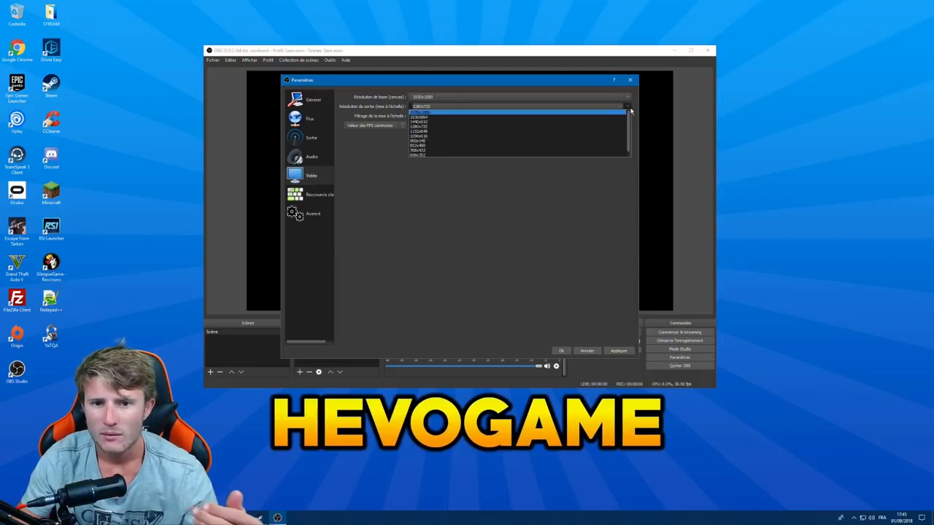
left_click(440, 127)
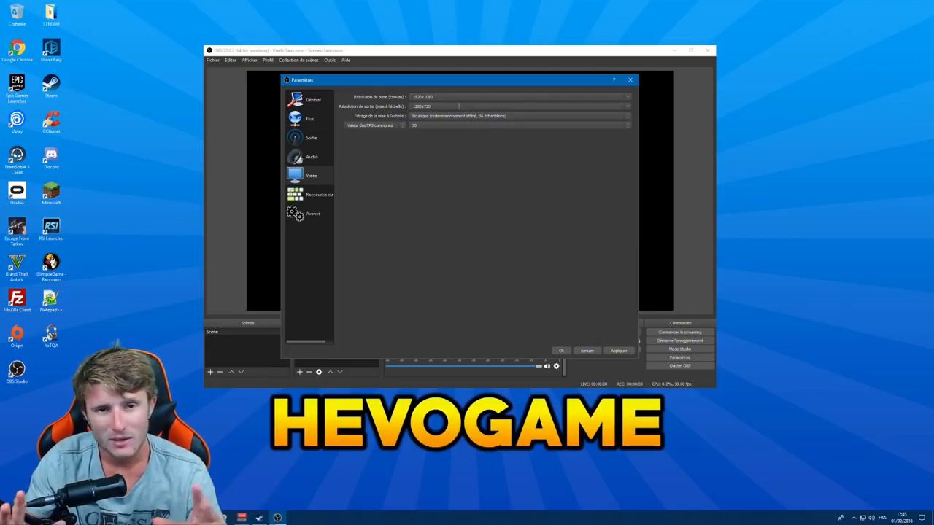
Step: Try 1280x720 as the base (canvas) resolution, and return it to 1920x1080
left_click(419, 96)
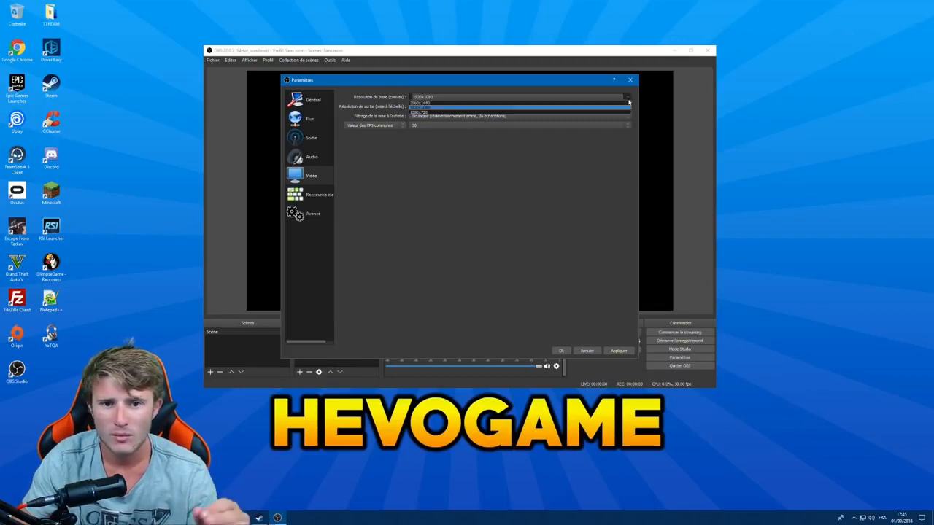
left_click(481, 115)
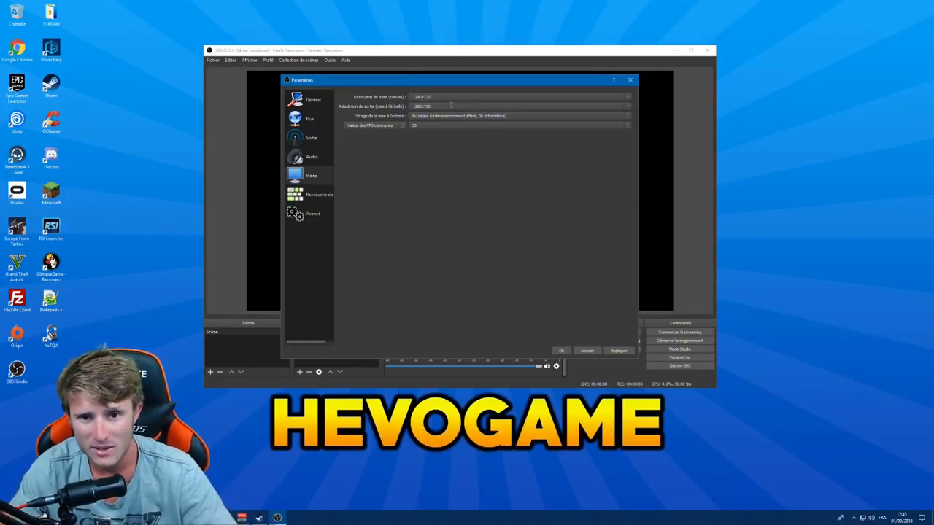
left_click(630, 100)
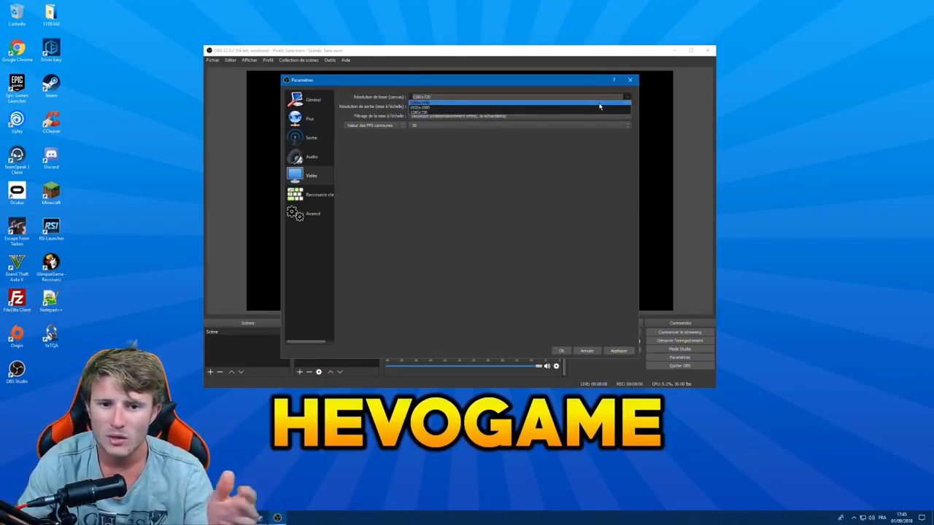
left_click(598, 106)
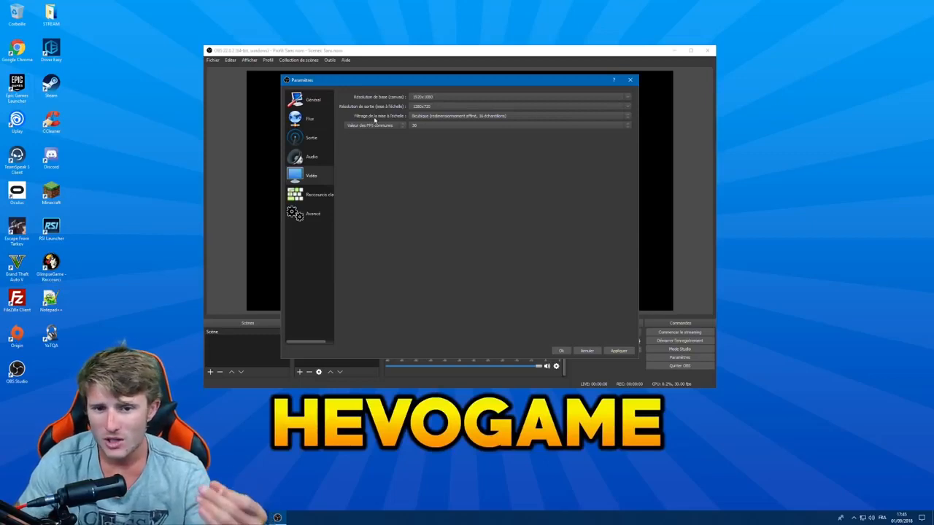
Step: Try the bilinear downscale filter, and set the filter to Lanczos (redimensionnement affiné, 32 échantillons)
left_click(474, 116)
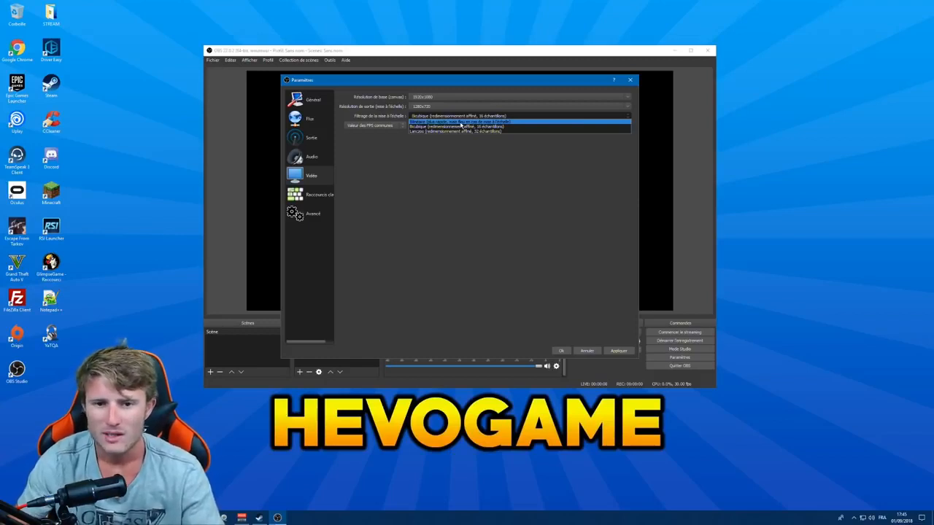
left_click(461, 122)
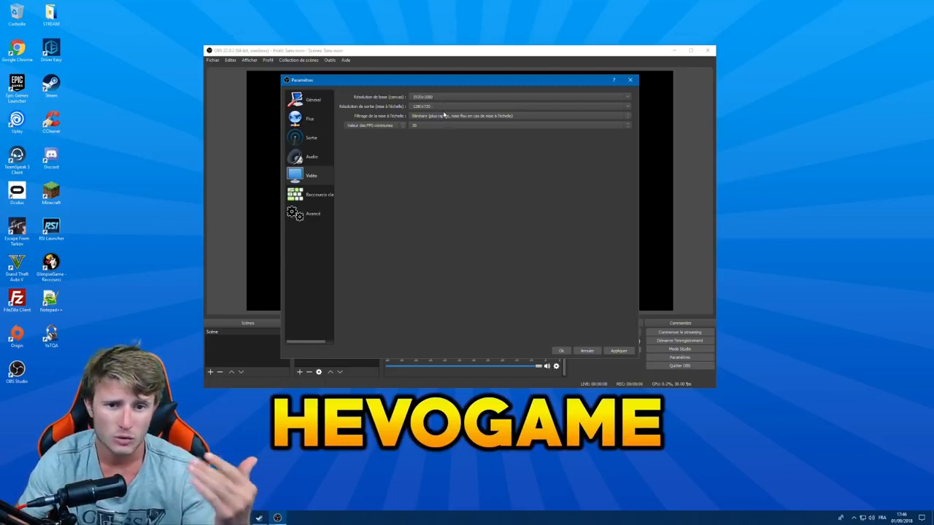
left_click(562, 121)
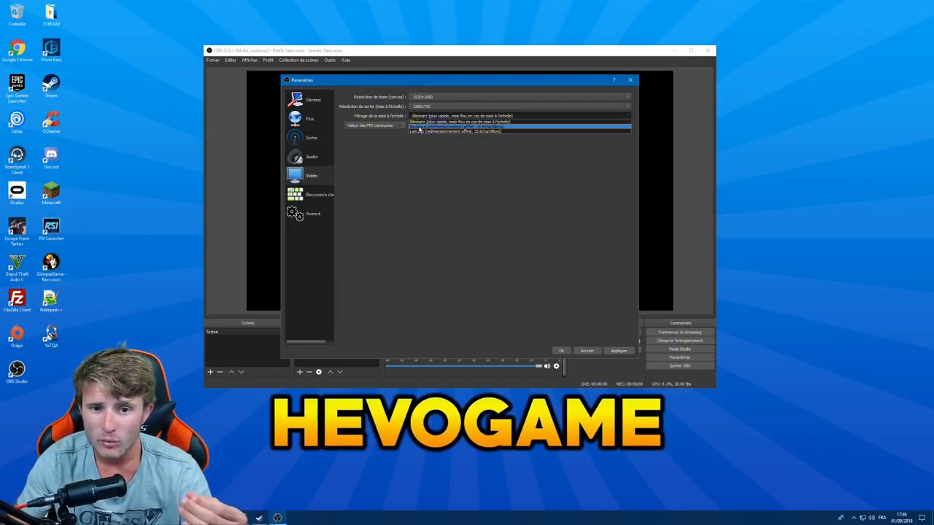
left_click(616, 118)
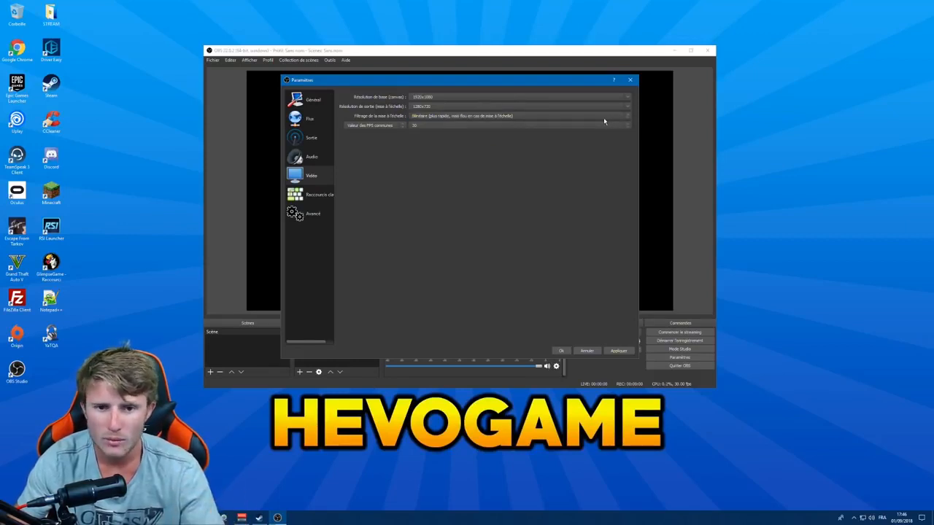
left_click(458, 116)
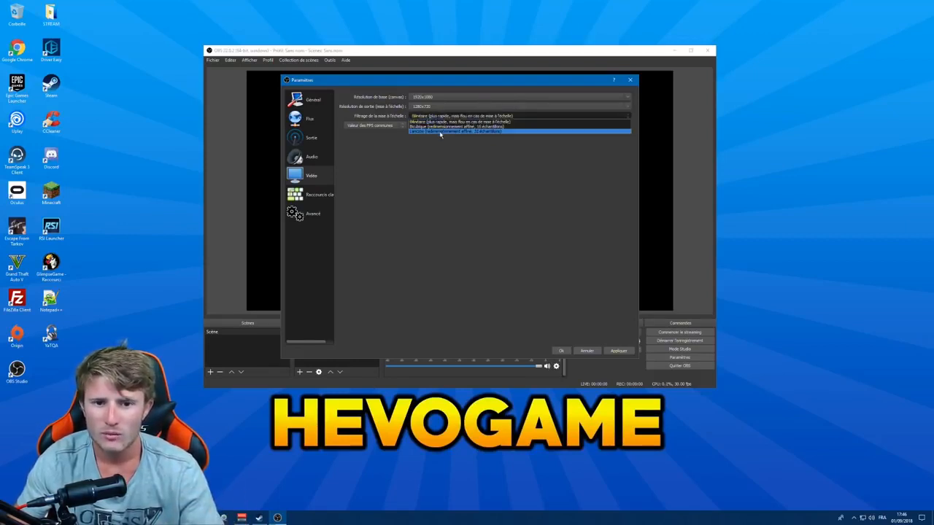
left_click(438, 131)
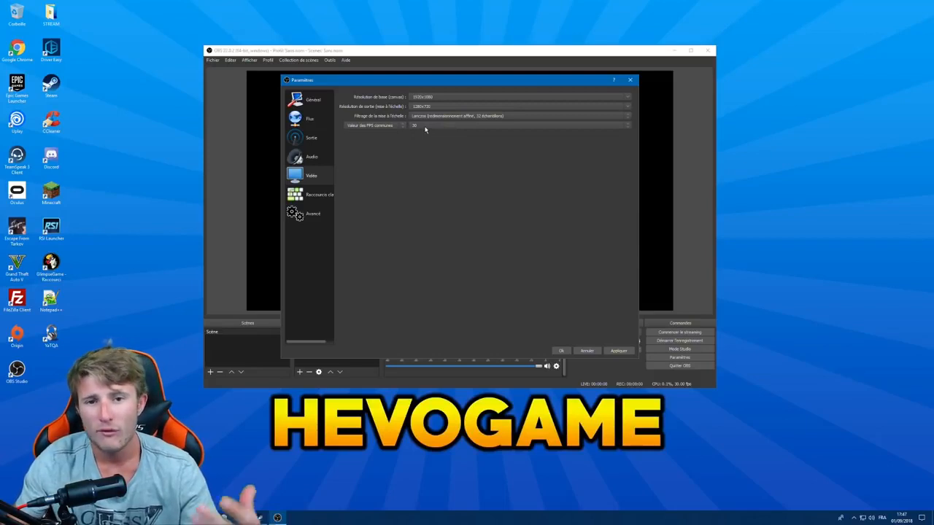
Step: Try 60 as the common FPS value, and return it to 30
left_click(426, 126)
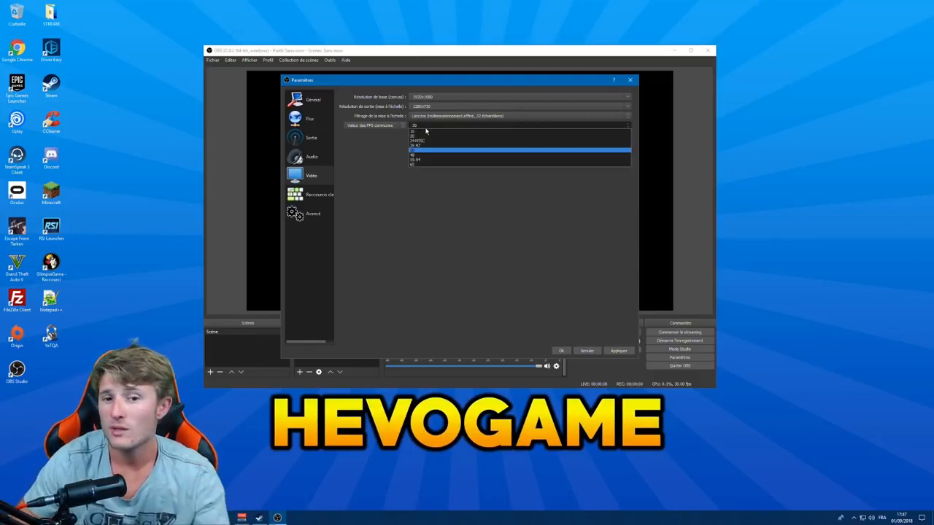
left_click(413, 165)
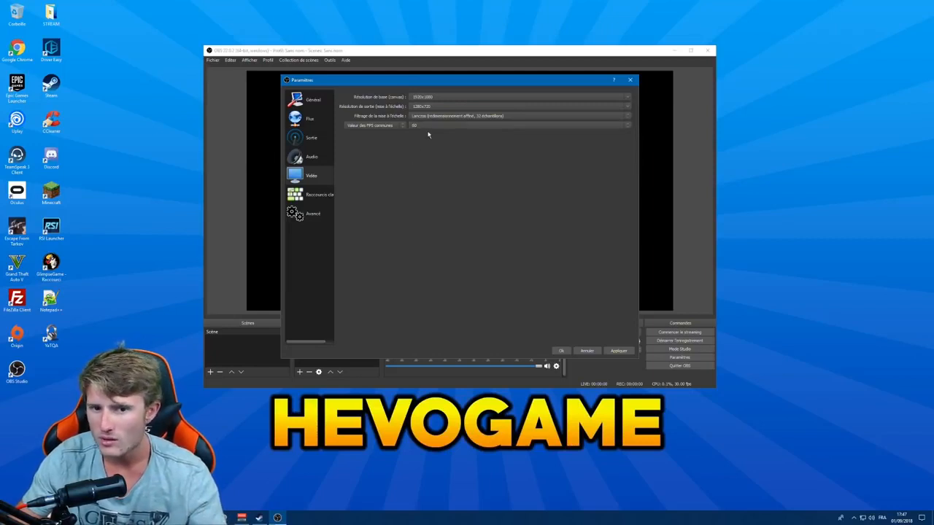
left_click(427, 125)
left_click(422, 146)
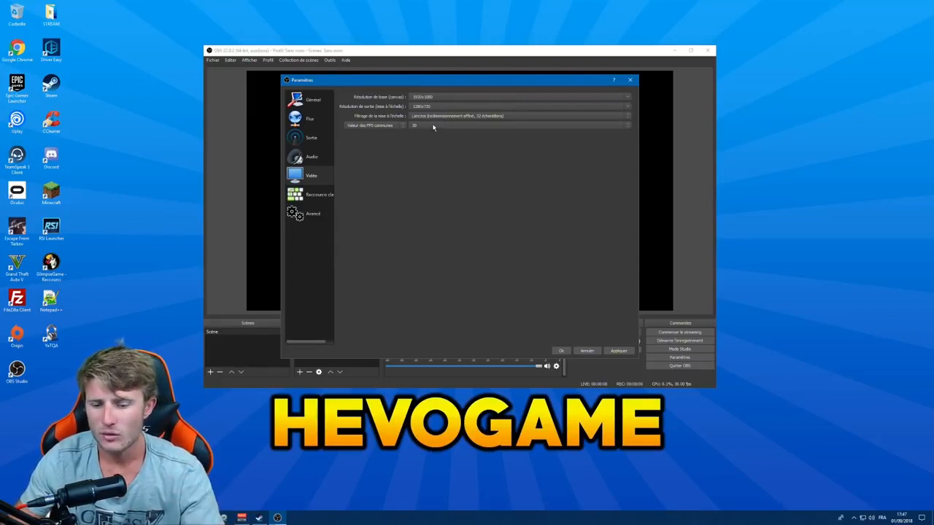
Step: Set the common FPS value to 48 and review the other frame rates offered
left_click(434, 125)
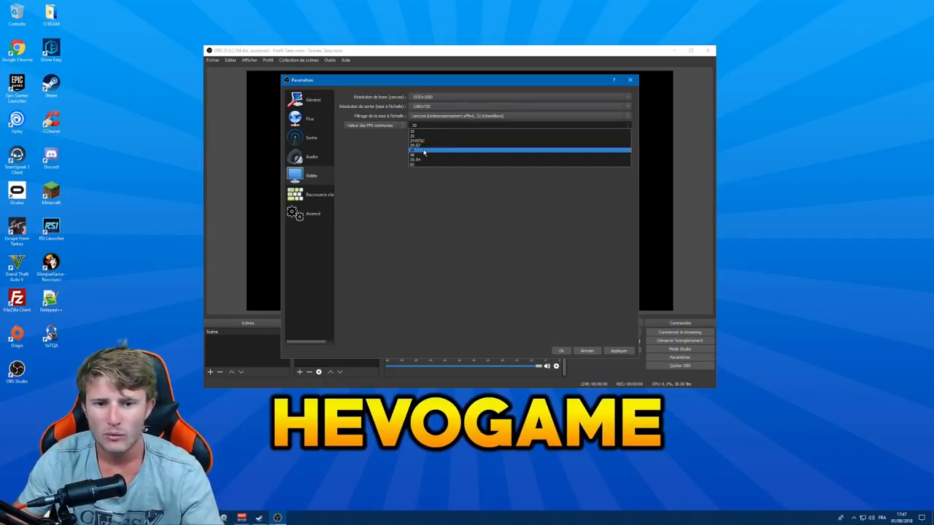
left_click(424, 154)
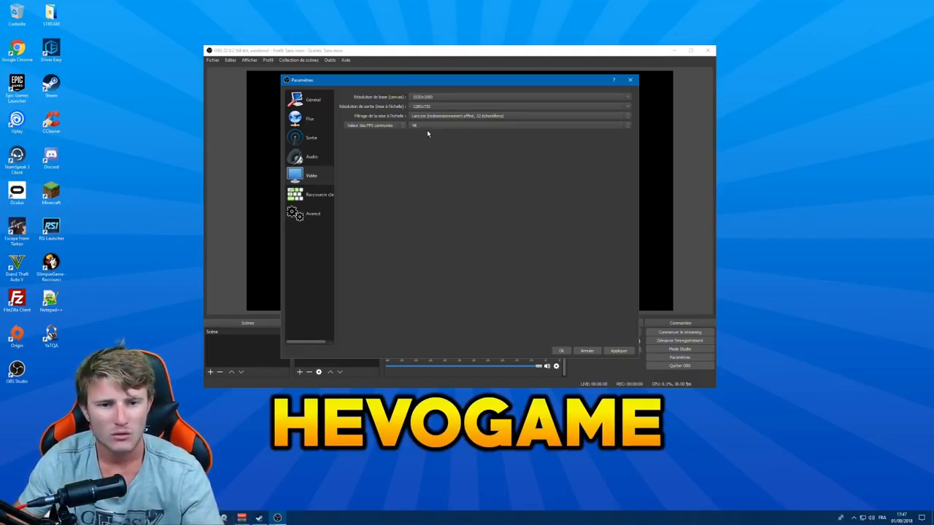
left_click(428, 129)
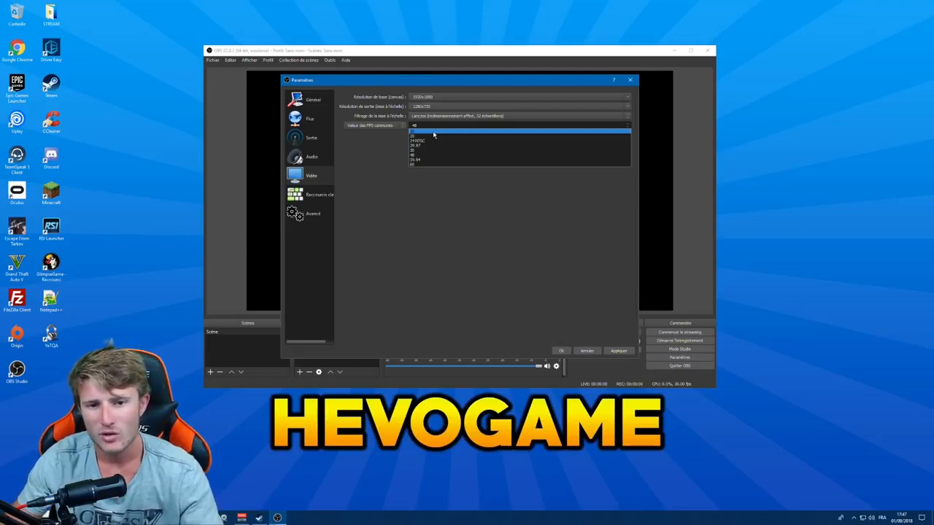
left_click(441, 127)
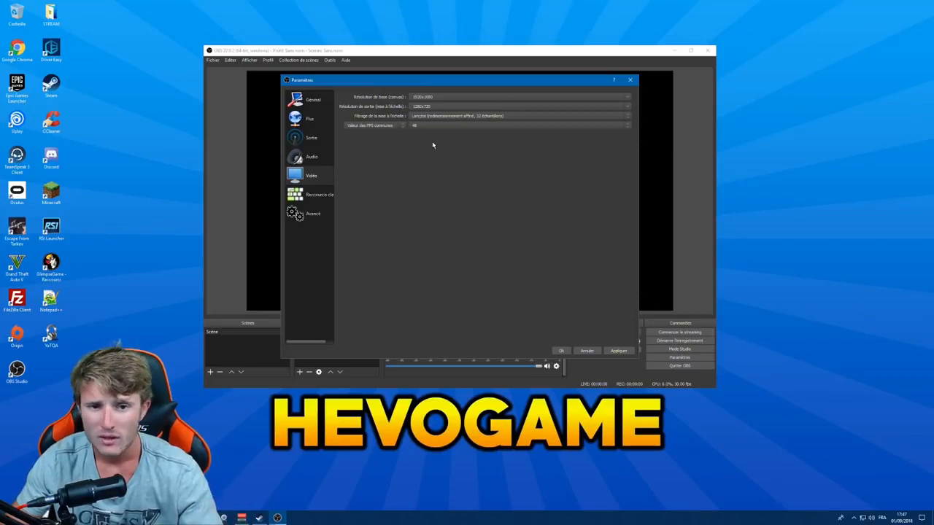
Step: Review the process priority options in the advanced settings, keep Normale, and save all settings
left_click(312, 213)
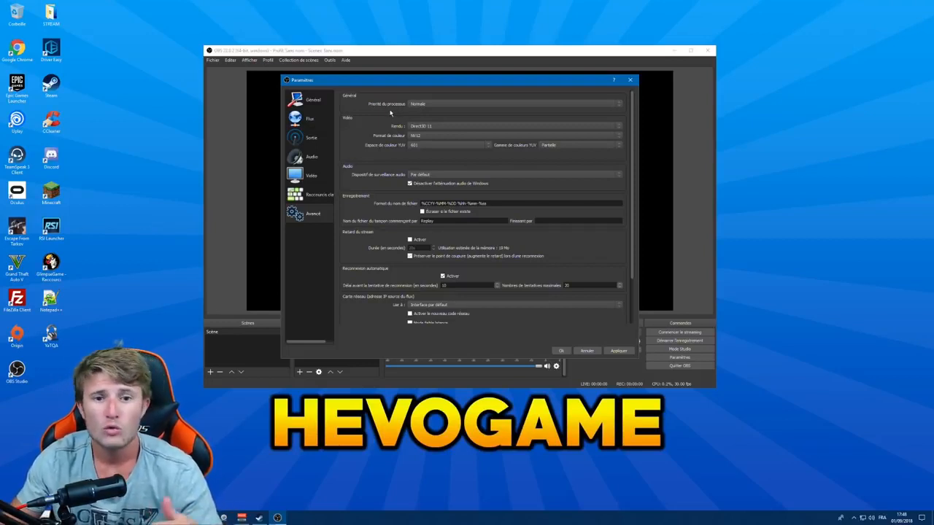
left_click(436, 105)
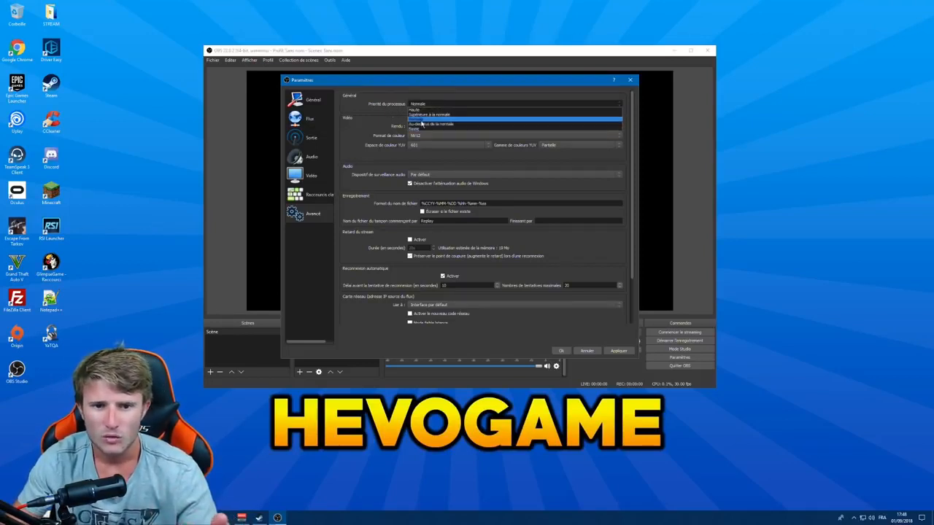
left_click(424, 105)
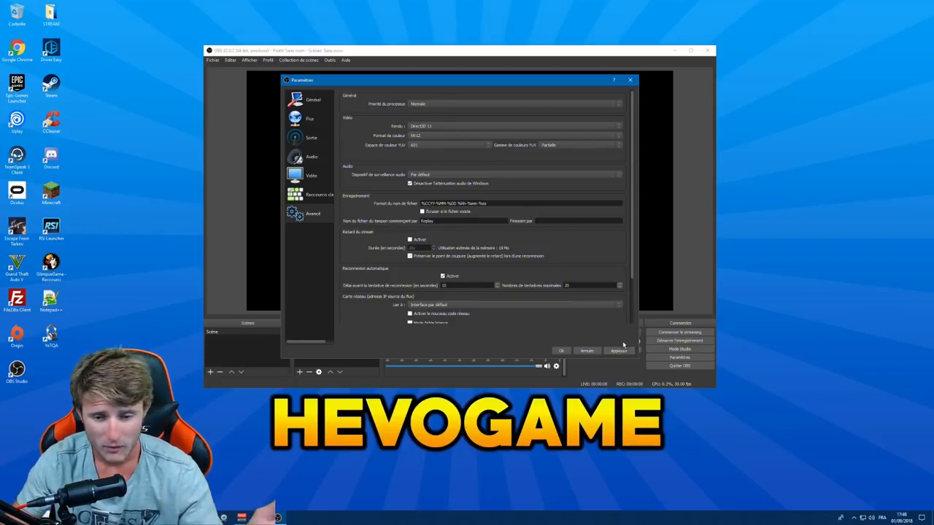
left_click(561, 351)
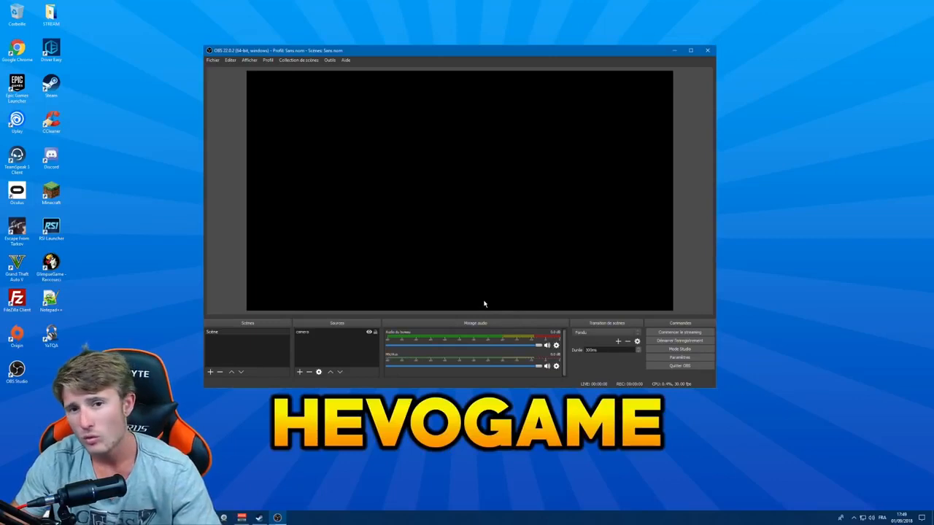